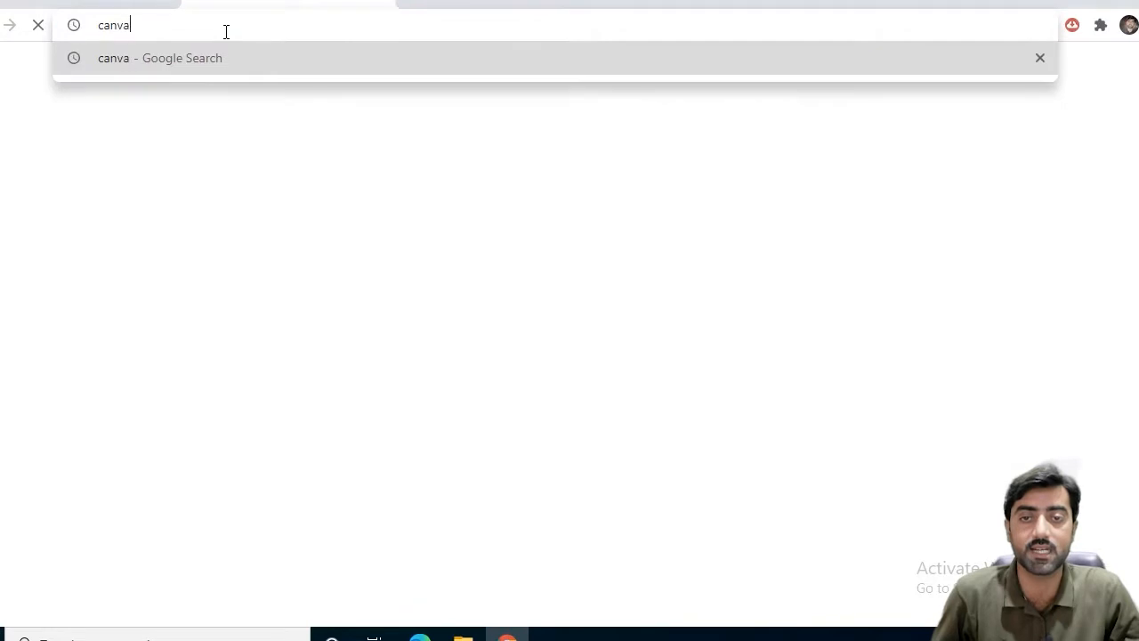
Step: Search the web for canva, open the Canva site and log in with a Google account
key(Return)
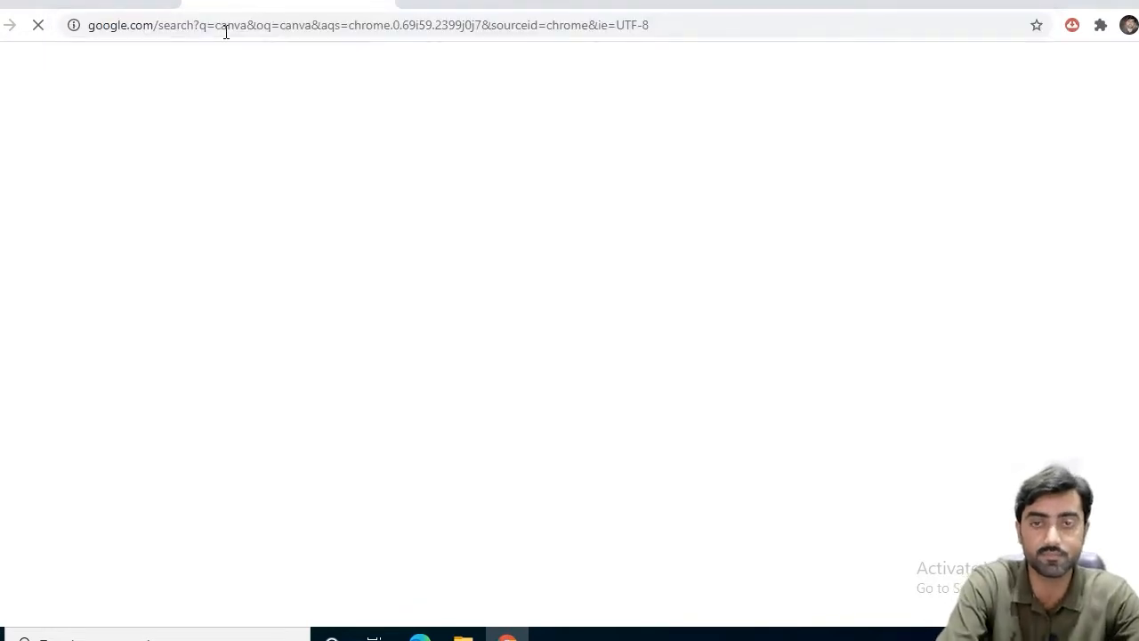
click(152, 245)
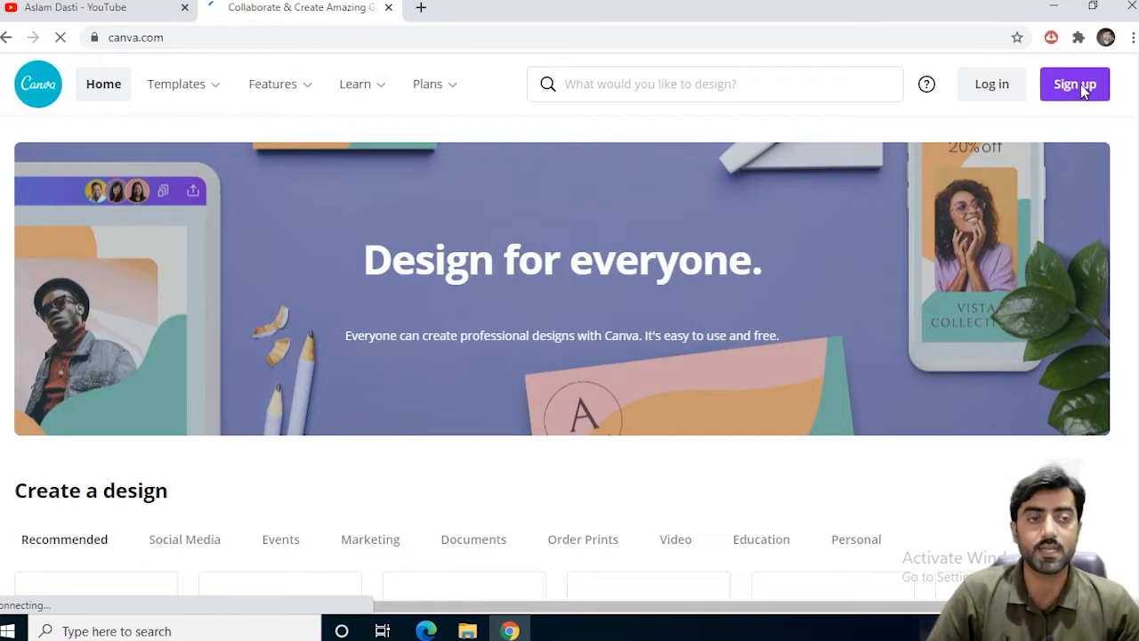
click(993, 85)
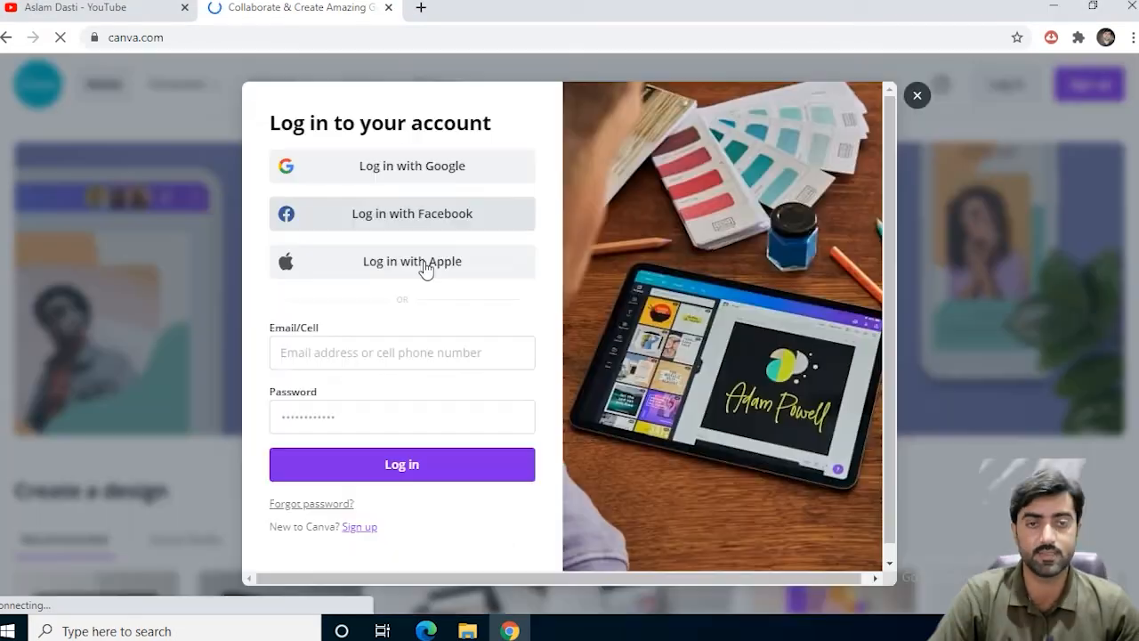
click(433, 175)
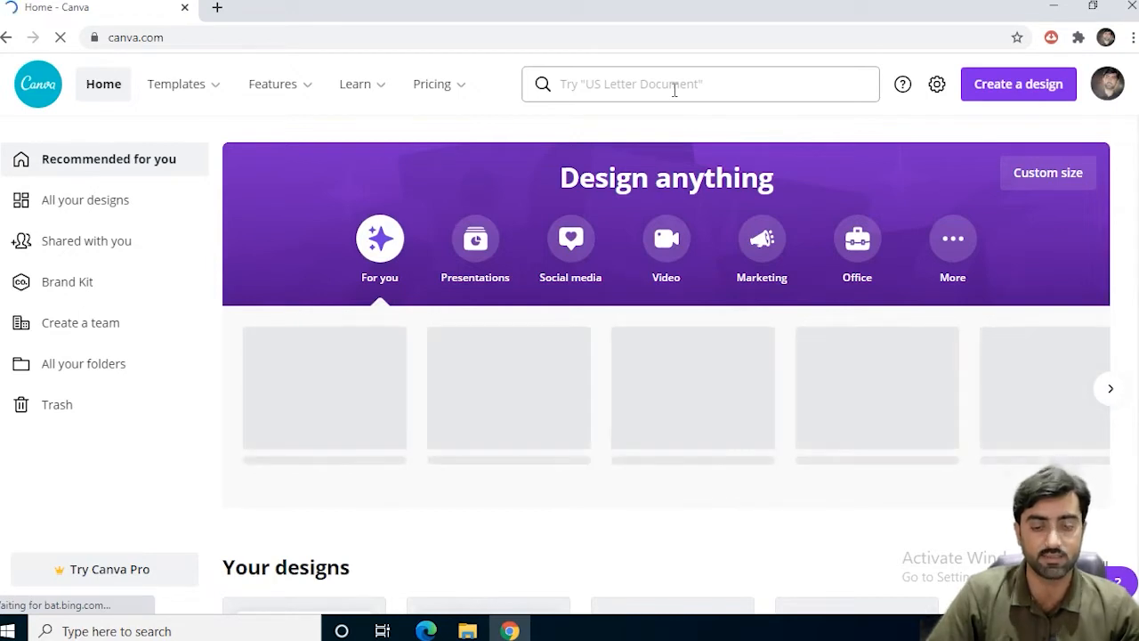
Step: Search the Canva templates for "website"
click(675, 90)
text(website)
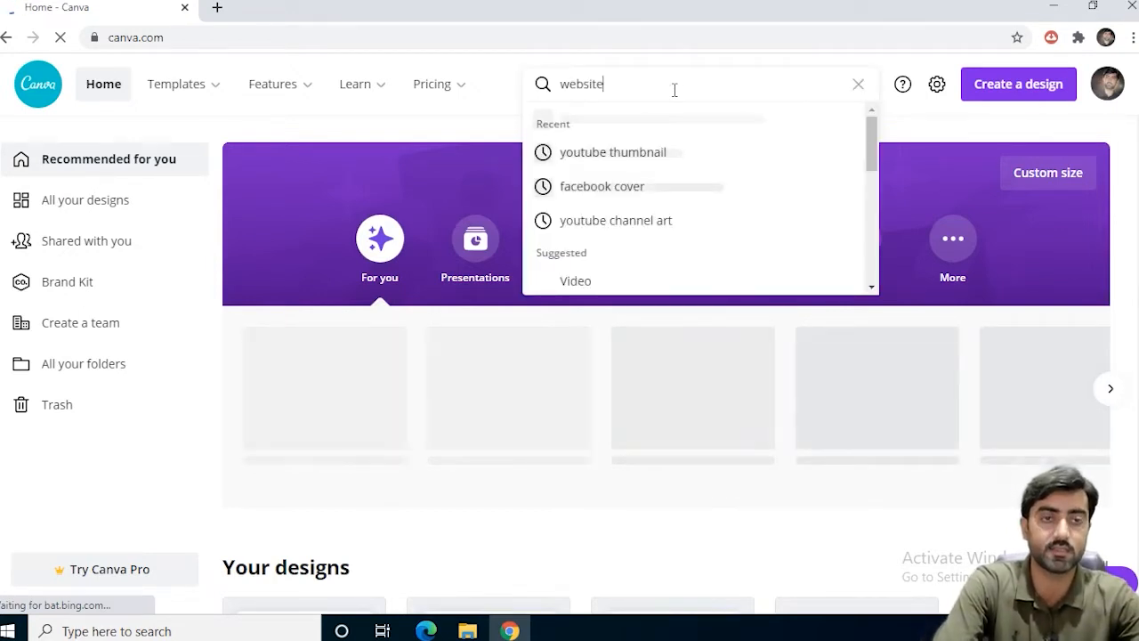
key(Return)
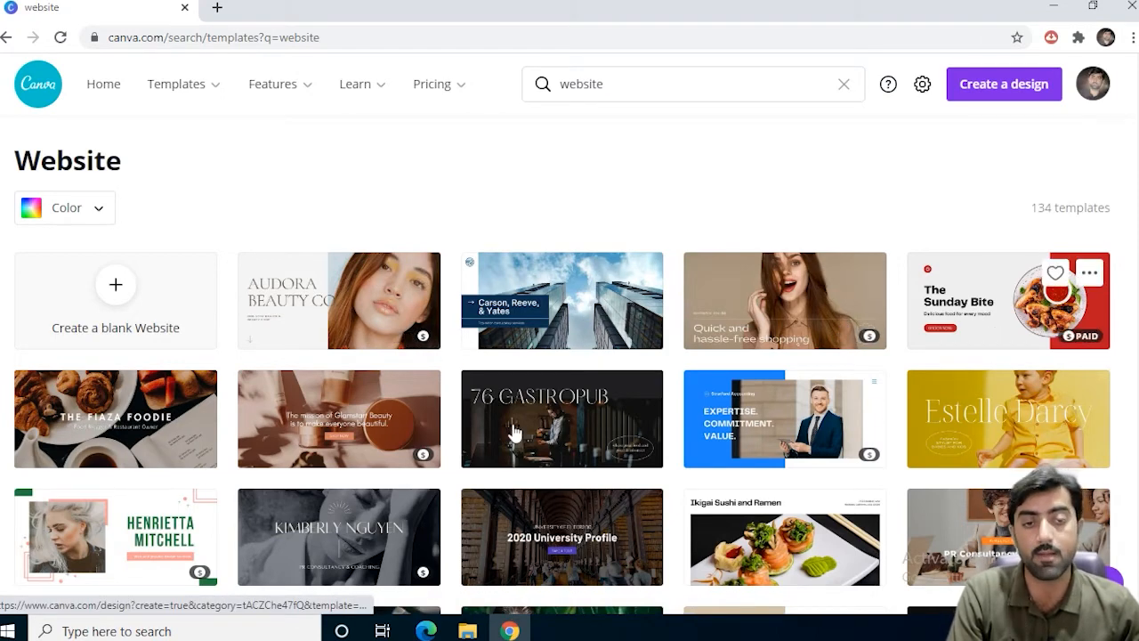
Step: Browse the website templates and open the free gym design titled "Helping you be the best you can be"
scroll(537, 509, down, 2)
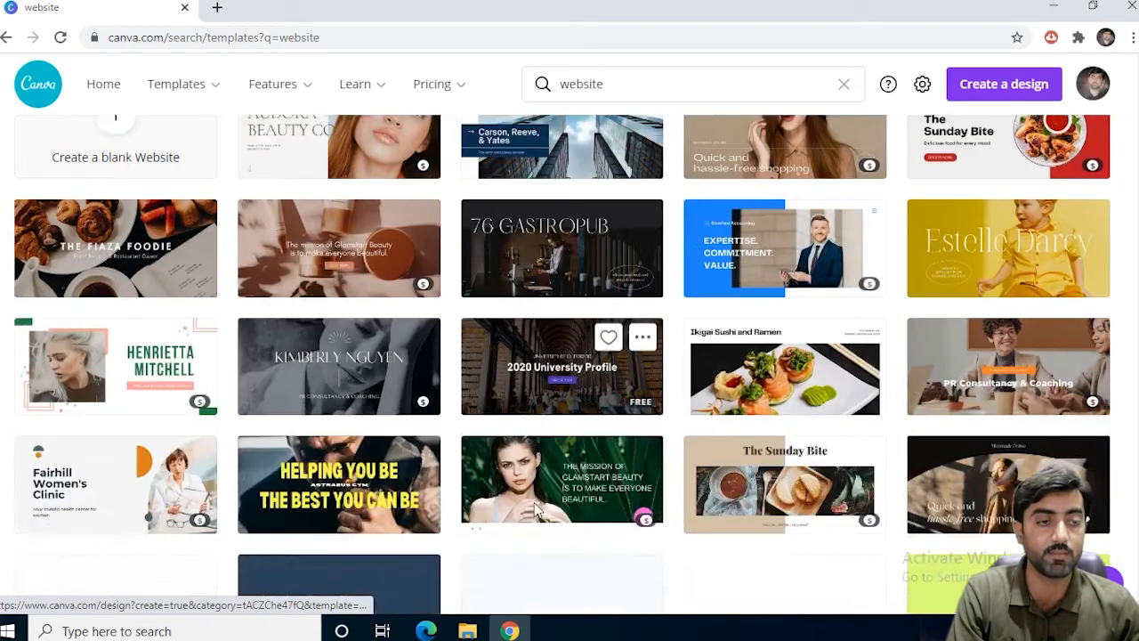
scroll(537, 508, down, 1)
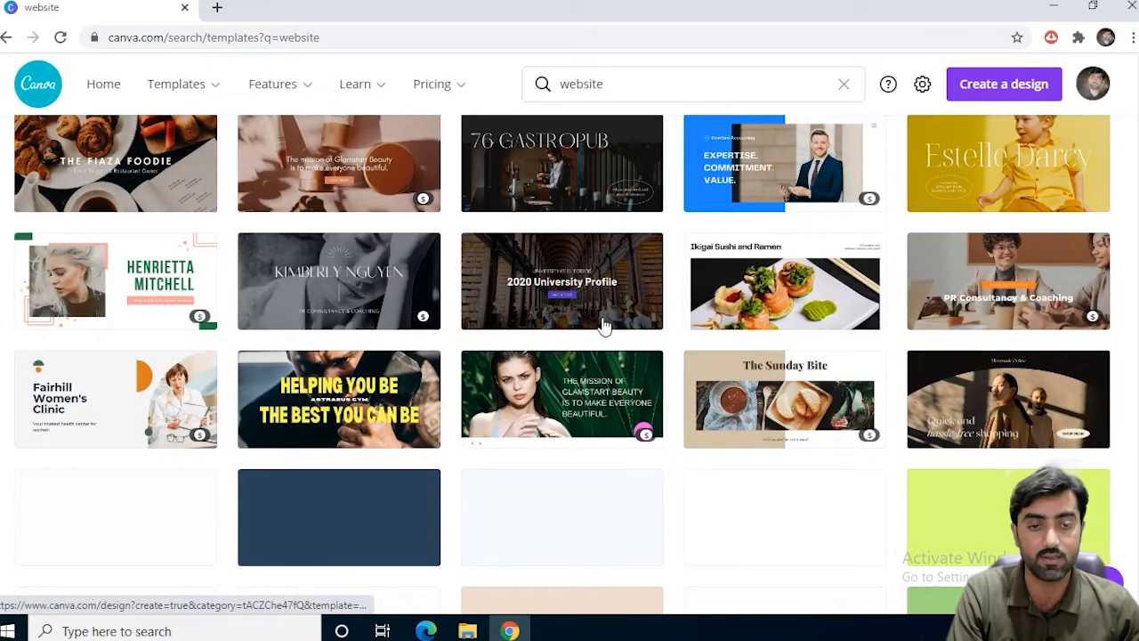
scroll(460, 364, up, 1)
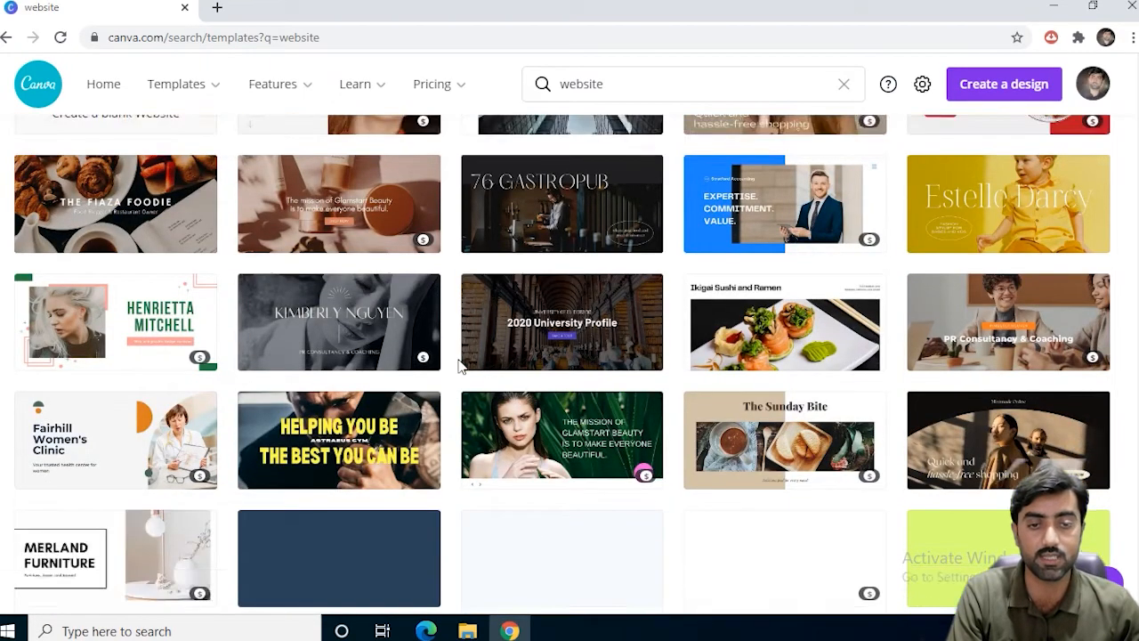
scroll(460, 365, up, 1)
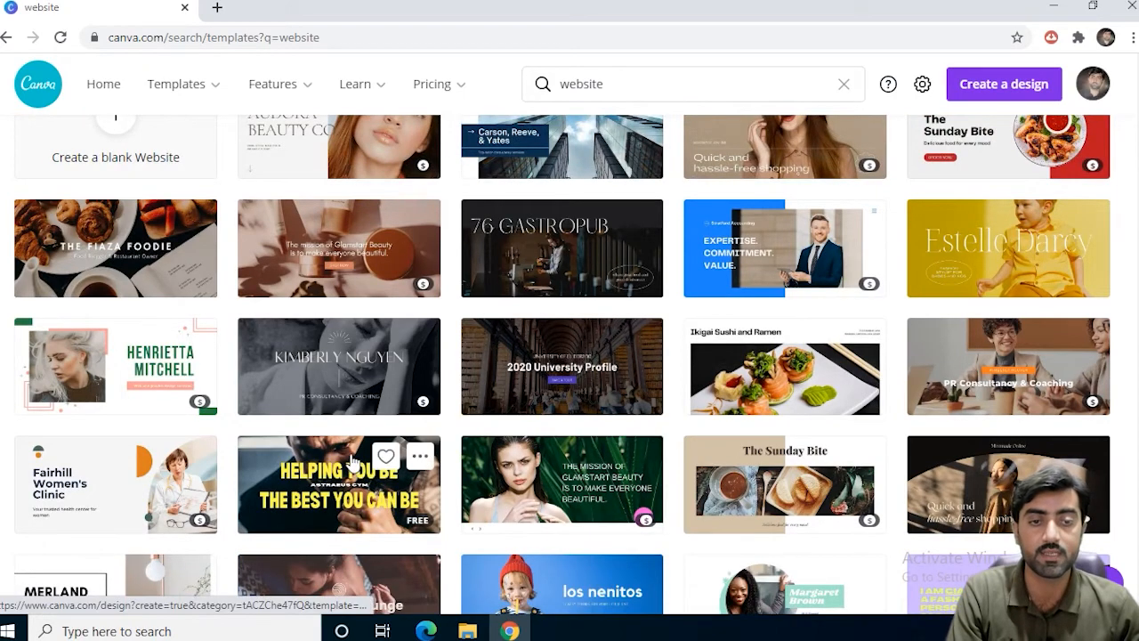
scroll(354, 465, down, 4)
scroll(343, 445, up, 3)
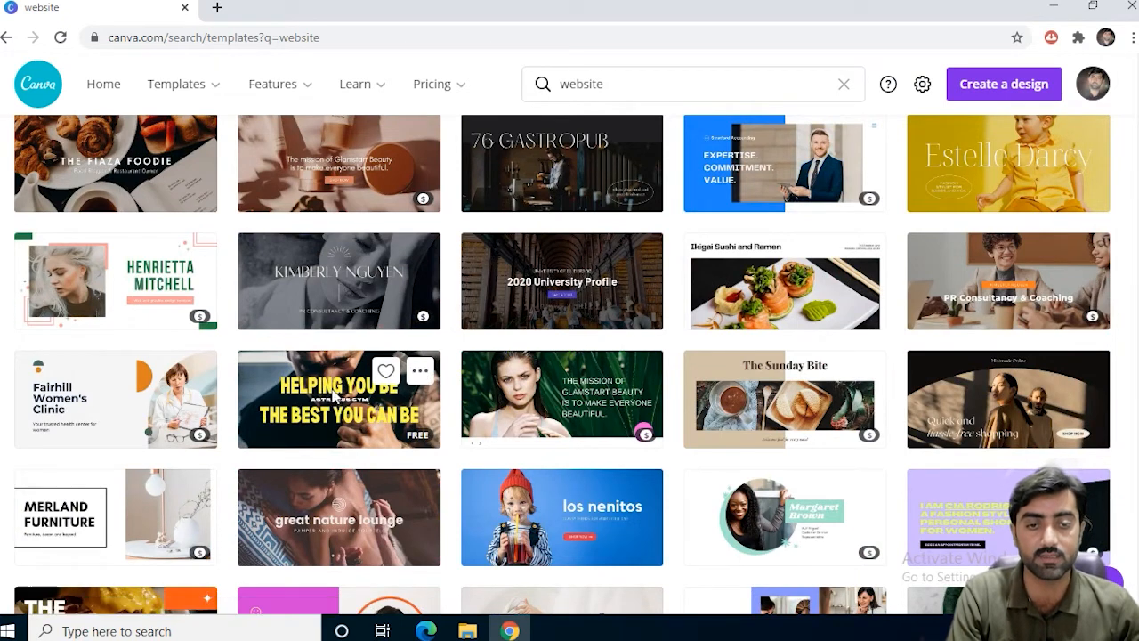
click(333, 397)
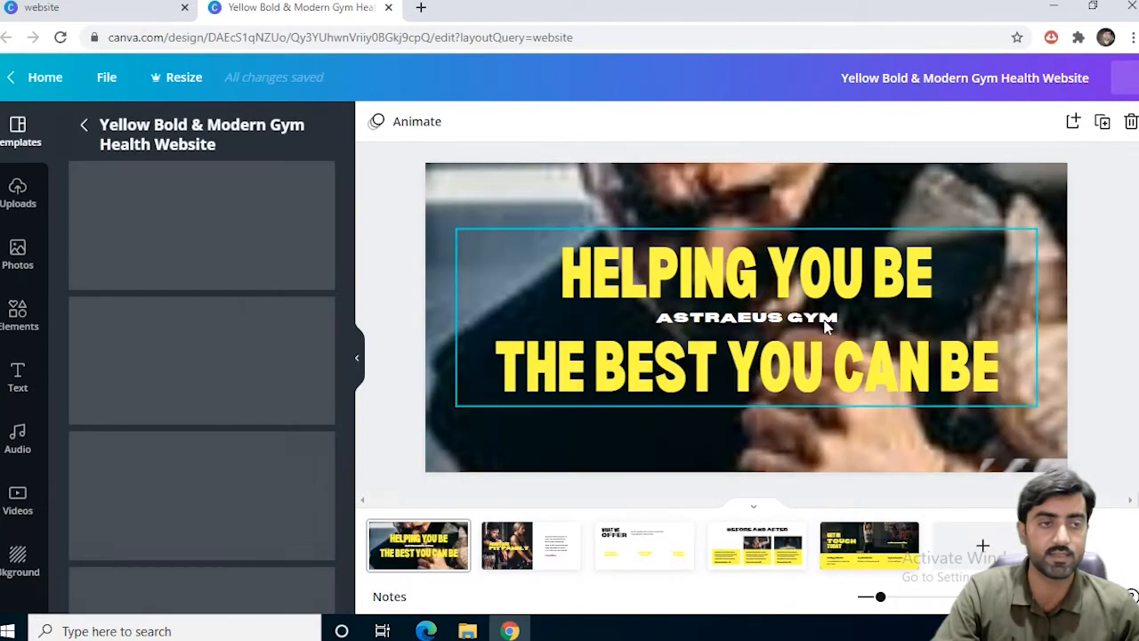
Step: Open the second page, skip the thumbnail tour, and replace the heading "About our Fit Family" with the site owner's full name
click(526, 549)
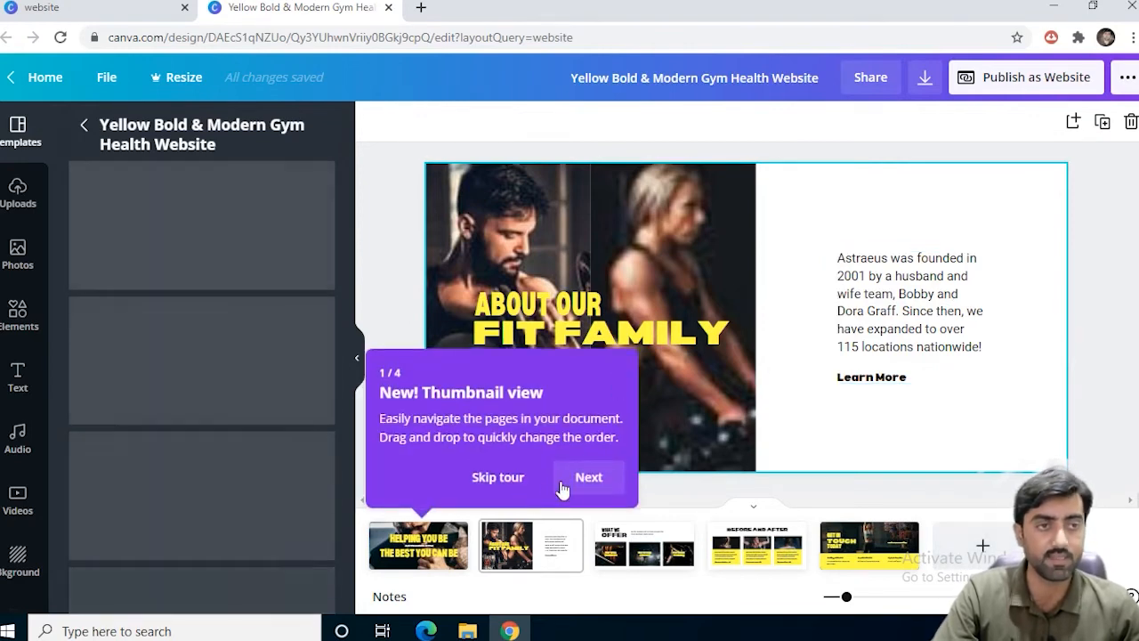
click(508, 482)
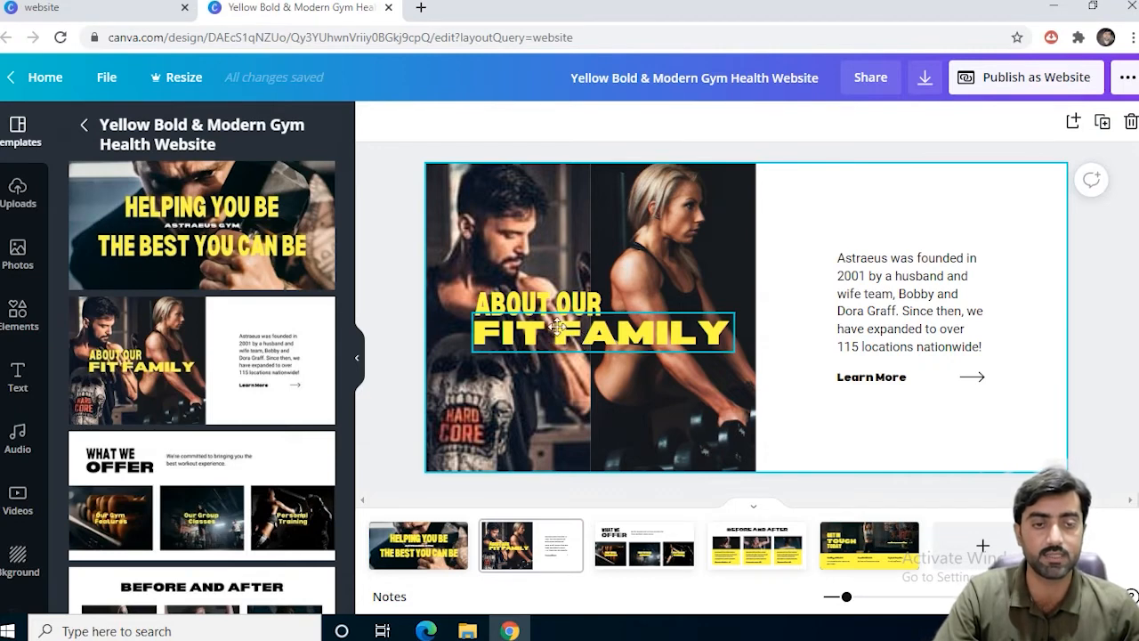
double_click(549, 319)
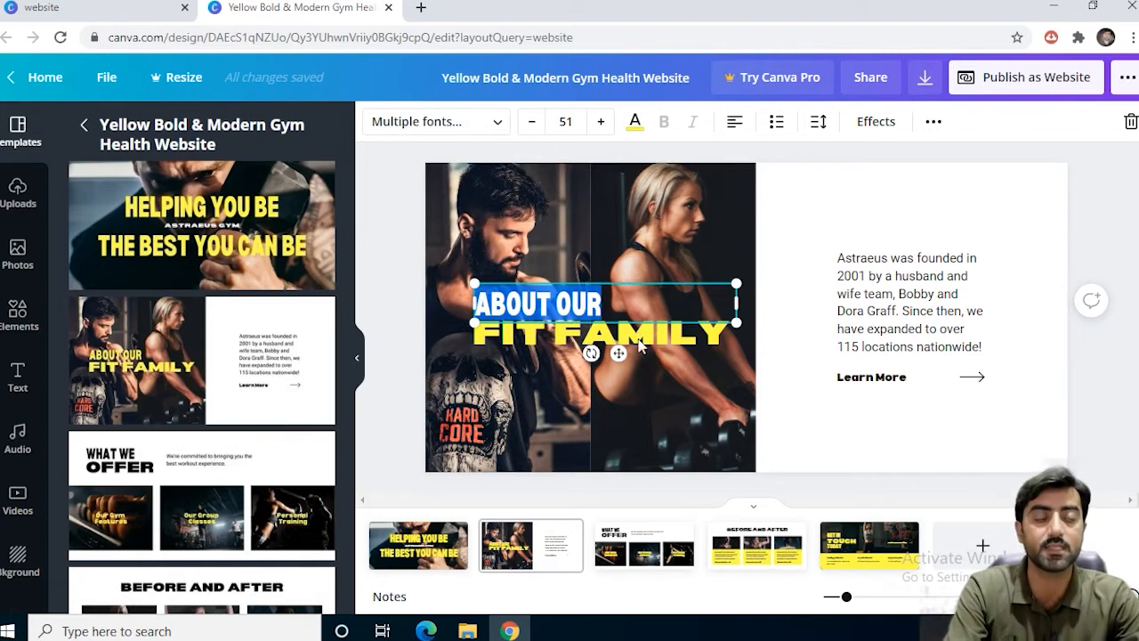
text(ASLAM)
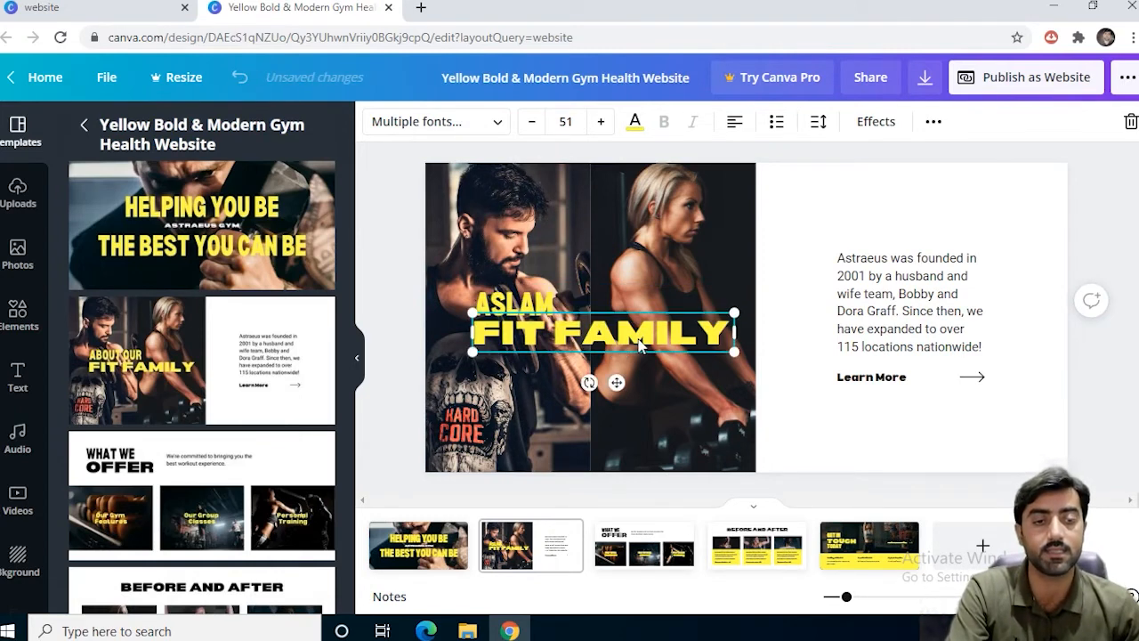
click(928, 310)
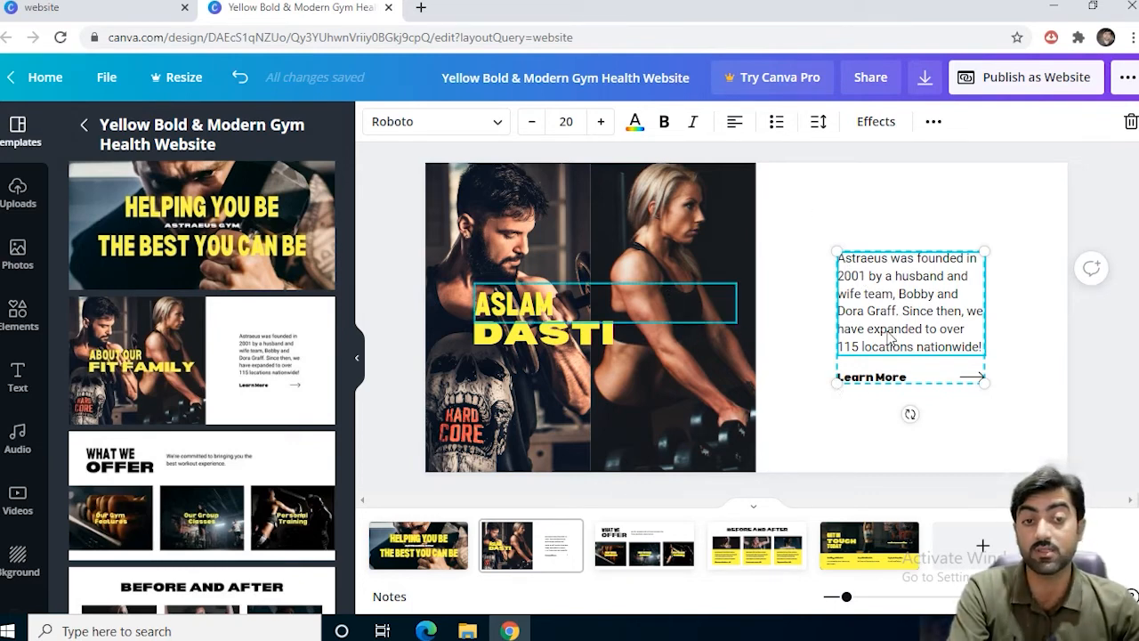
Step: Publish the design as a website with the Standard web style and open the resulting site
scroll(843, 378, down, 3)
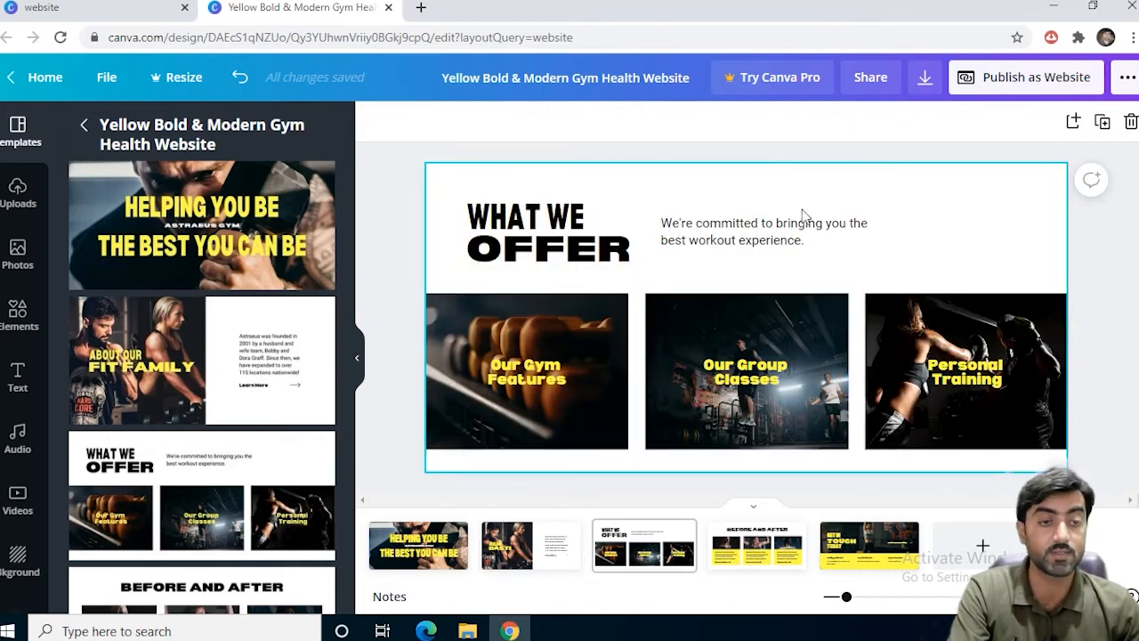
scroll(756, 236, down, 3)
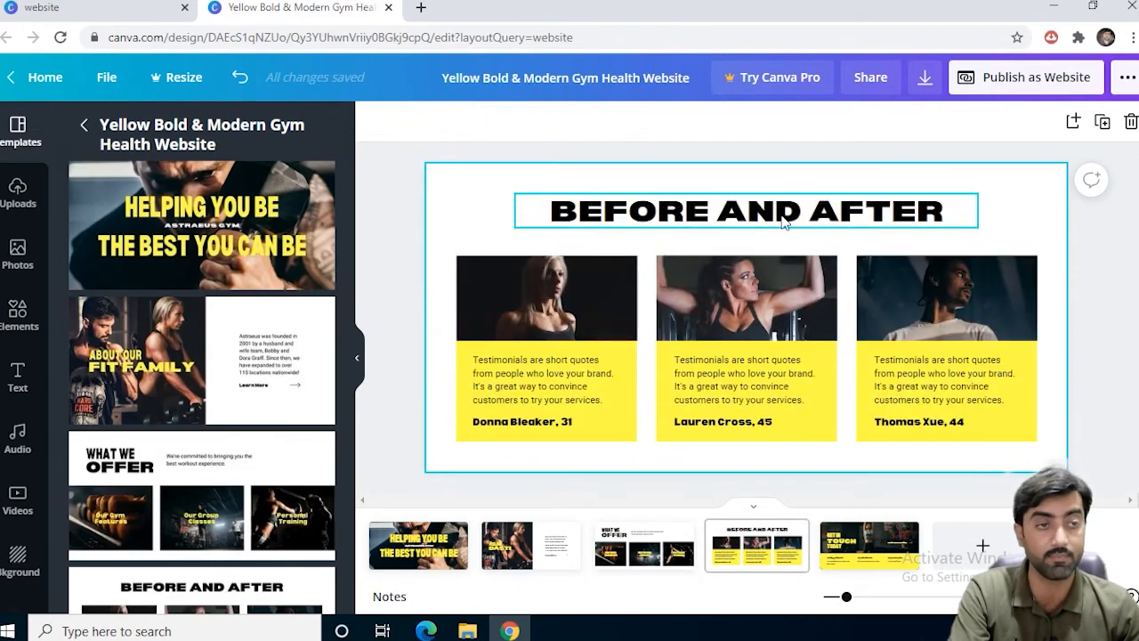
scroll(843, 175, up, 3)
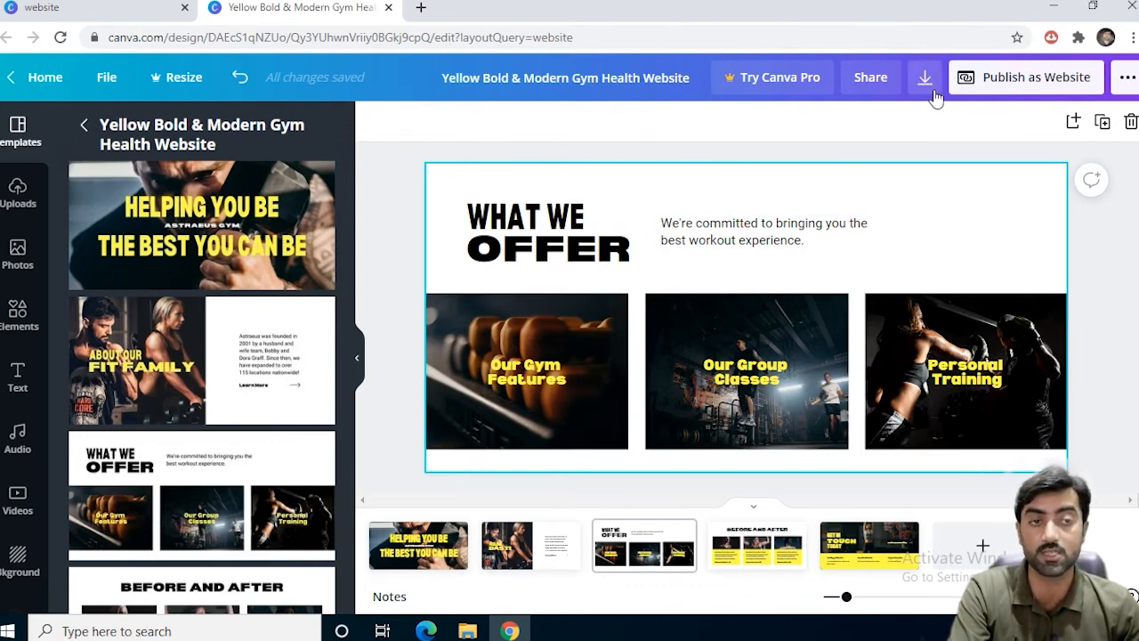
click(1014, 85)
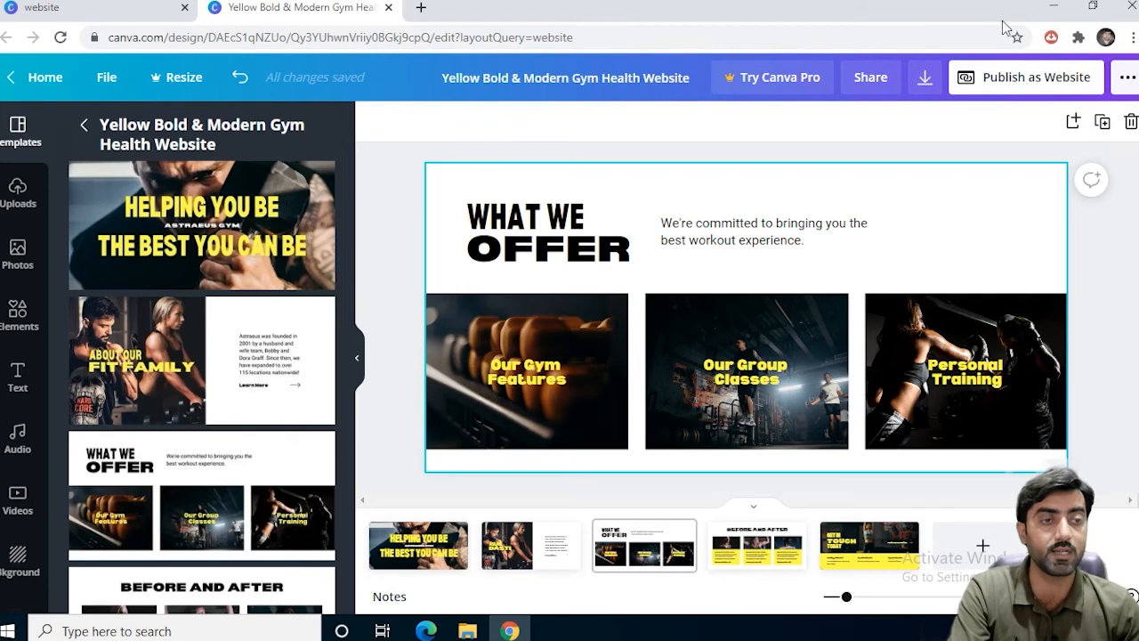
click(1025, 82)
click(972, 436)
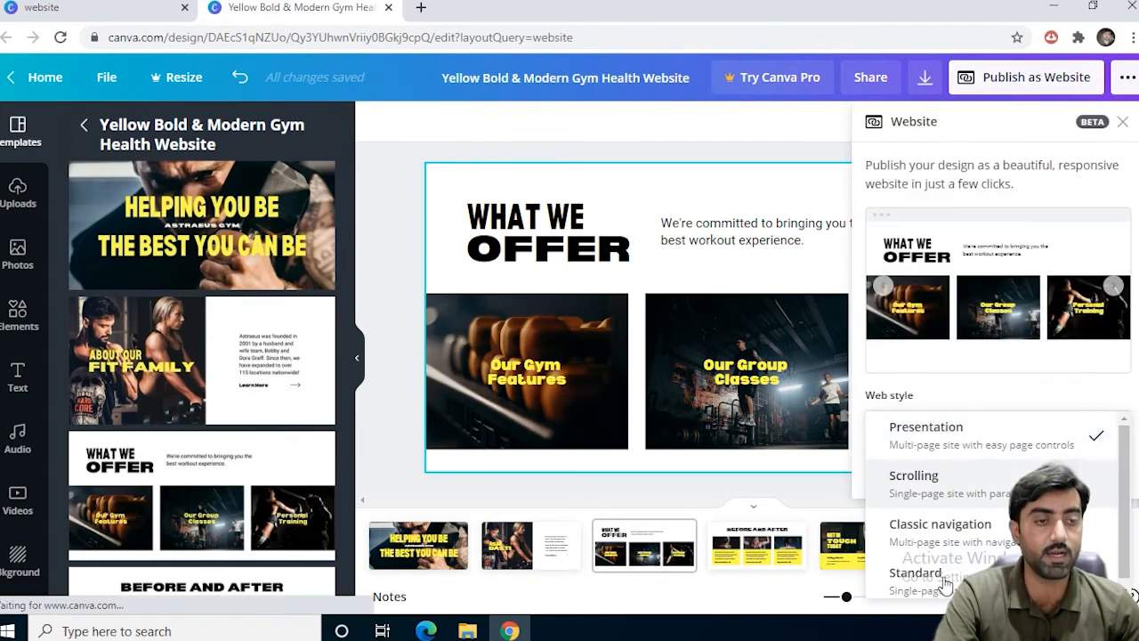
scroll(942, 585, down, 1)
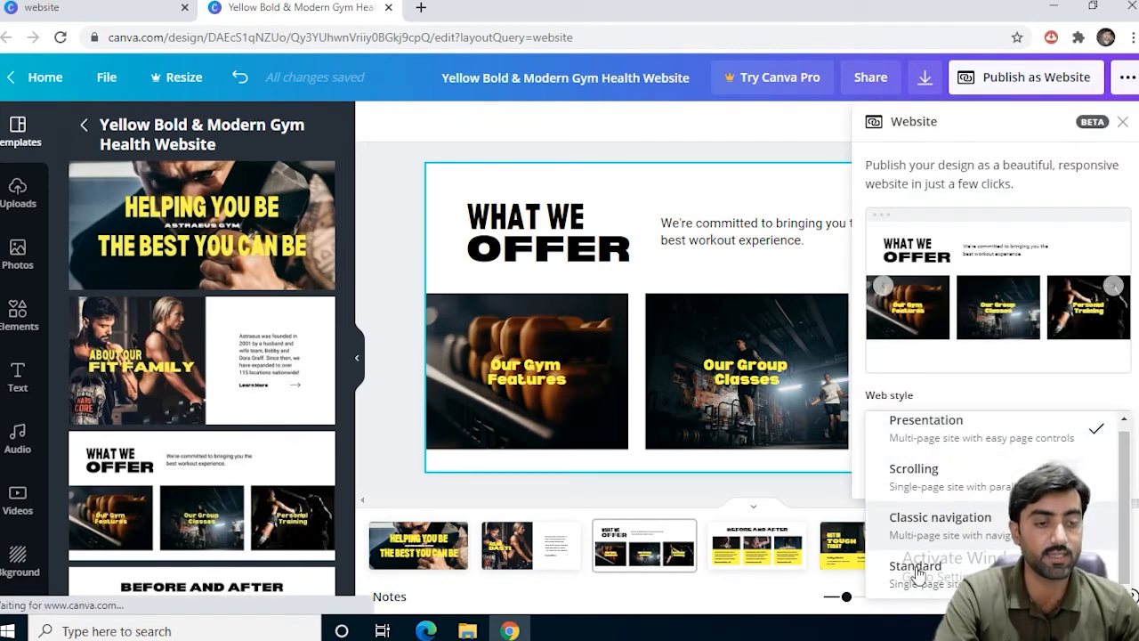
click(941, 579)
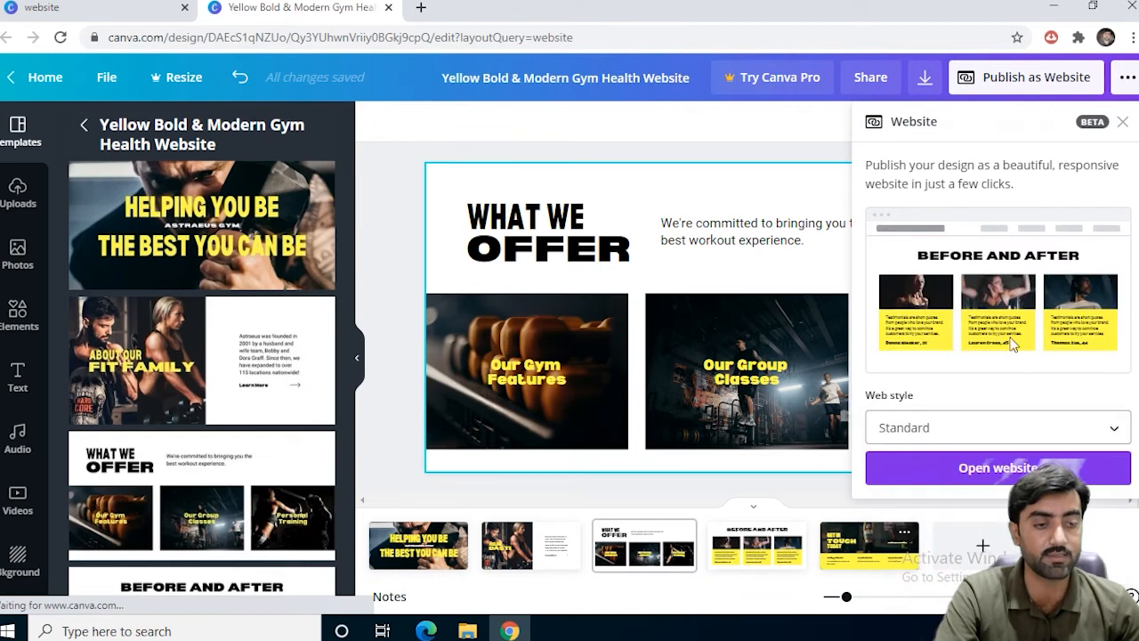
click(984, 472)
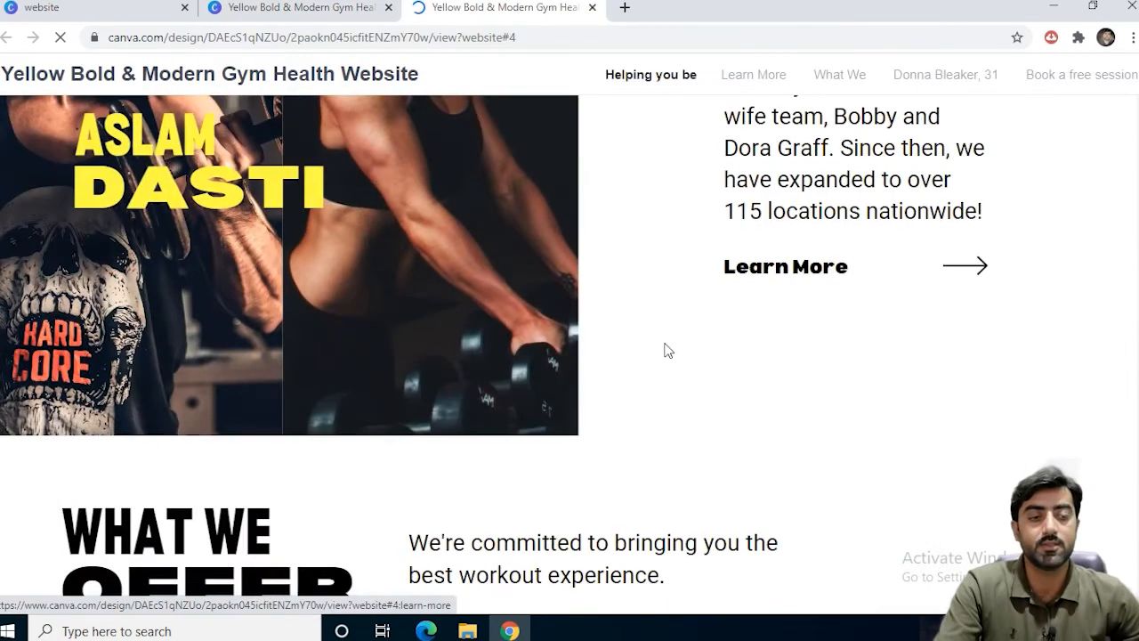
Step: Look through the published site's sections, from the "What We Offer" section down to the contact section and back up
scroll(667, 347, down, 10)
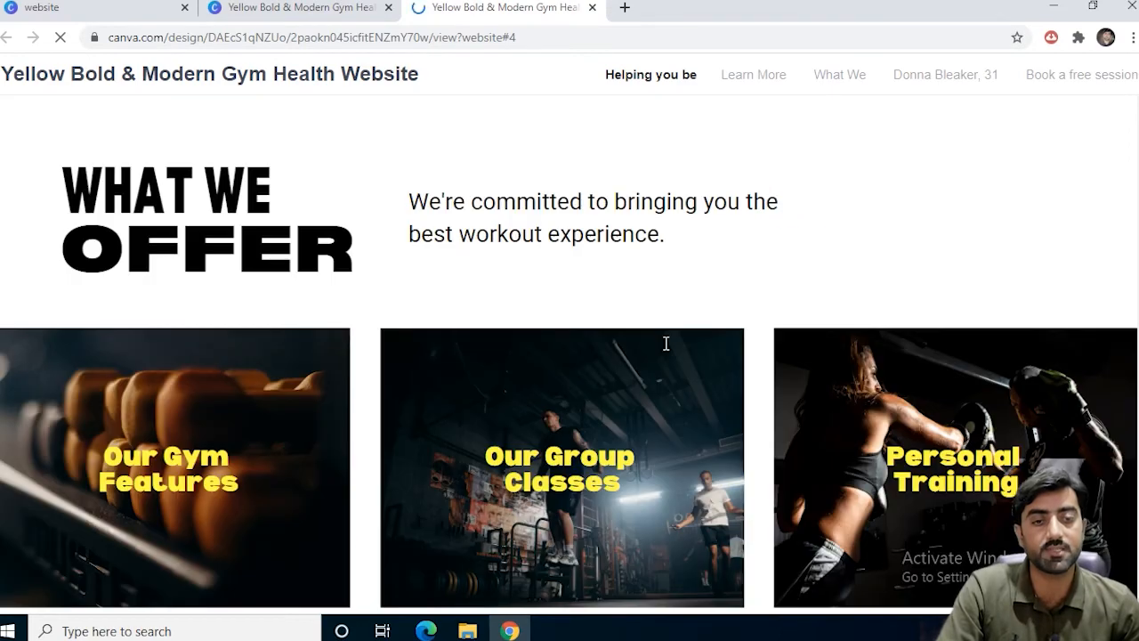
scroll(665, 343, down, 2)
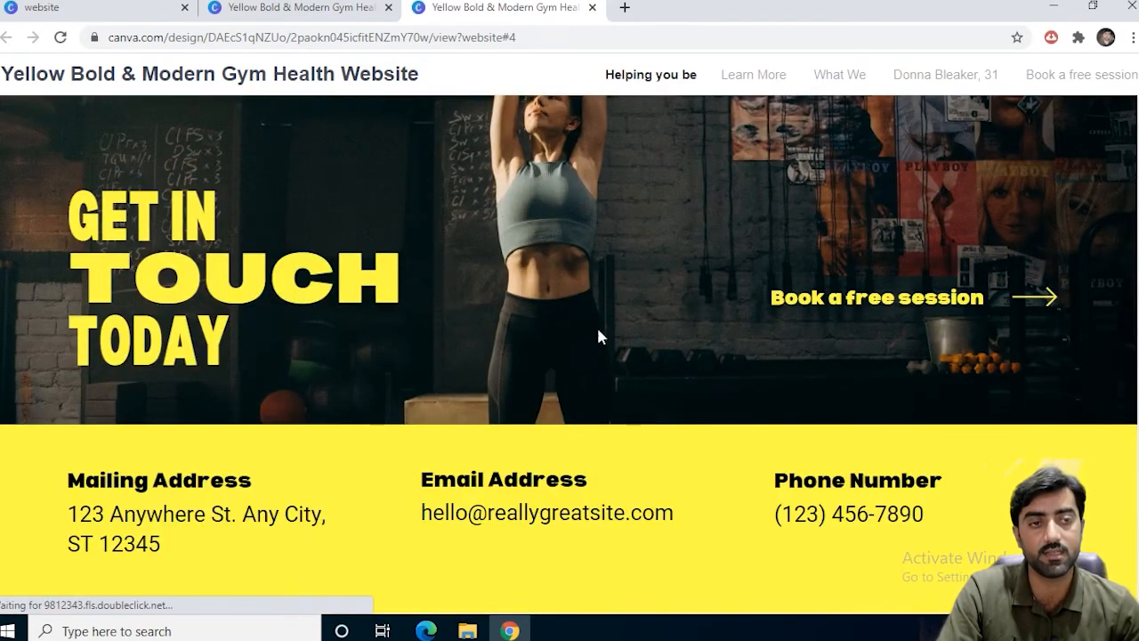
scroll(596, 311, up, 2)
scroll(596, 318, up, 15)
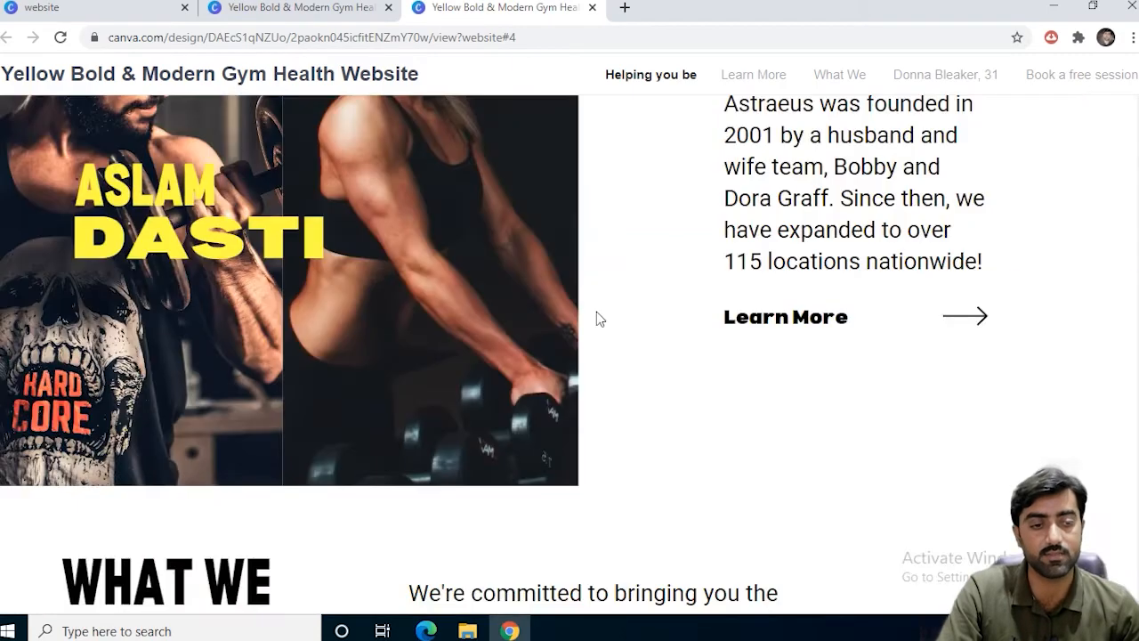